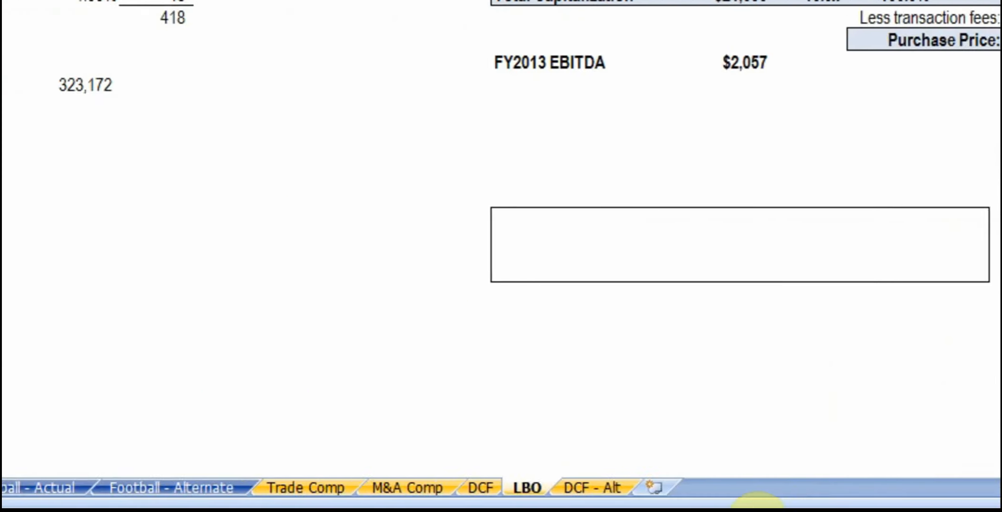
Review the LBO sheet's debt and equity value sections, and show the final-year IRR with two decimal places
{"action": "left_click_drag", "start_coordinate": [752, 477], "coordinate": [754, 484]}
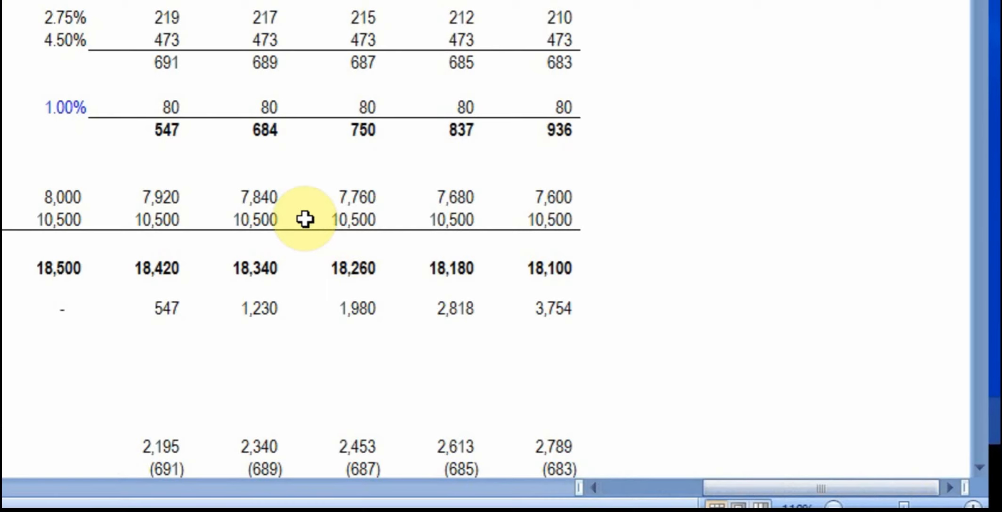
{"action": "scroll", "coordinate": [128, 78], "scroll_direction": "down", "scroll_amount": 6}
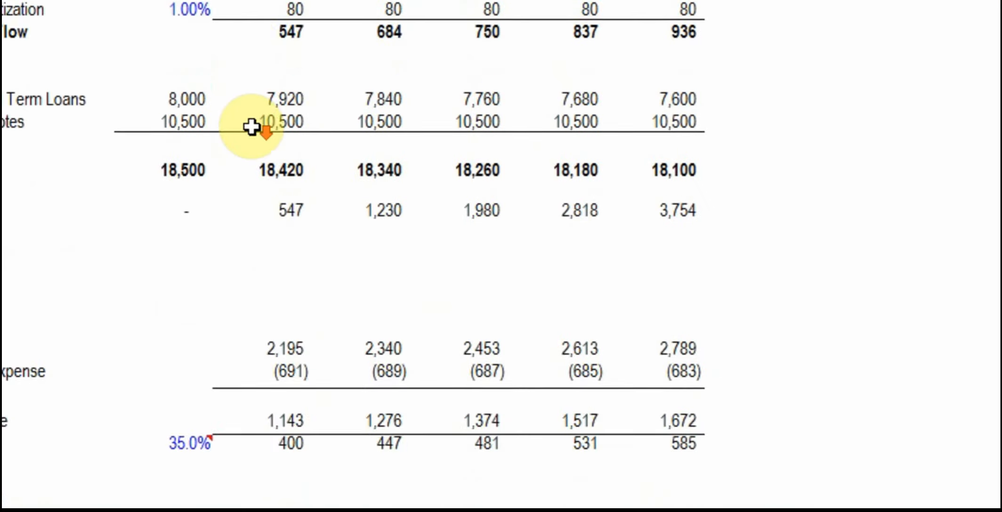
{"action": "scroll", "coordinate": [251, 127], "scroll_direction": "down", "scroll_amount": 4}
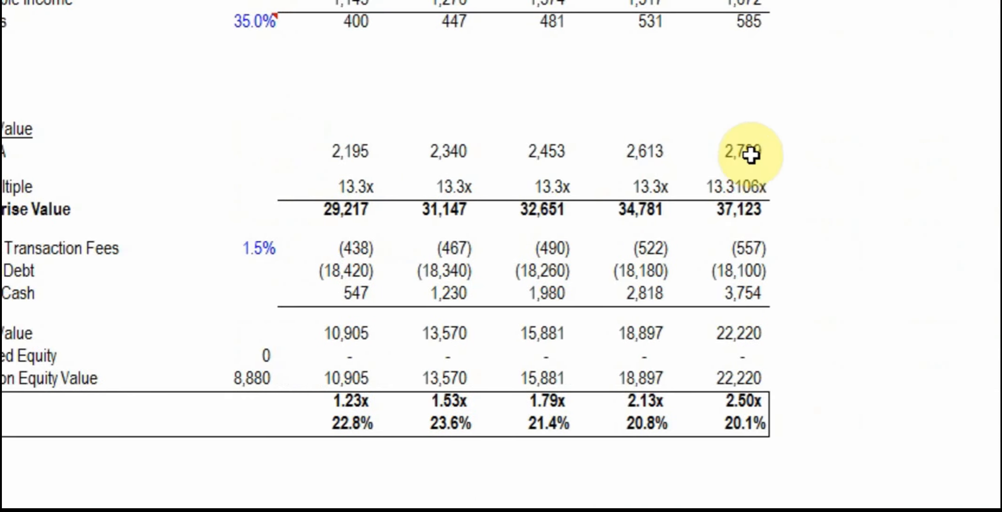
{"action": "left_click", "coordinate": [751, 153]}
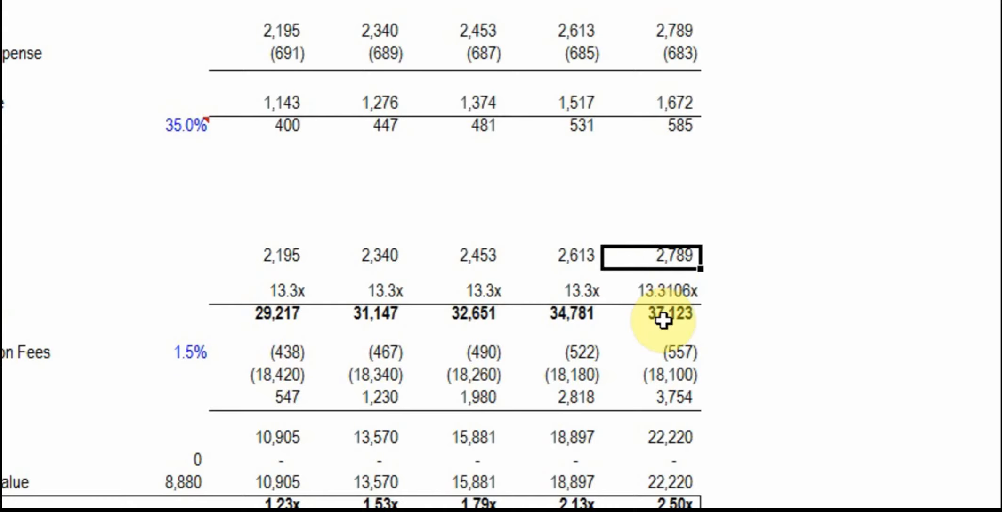
{"action": "scroll", "coordinate": [663, 321], "scroll_direction": "down", "scroll_amount": 3}
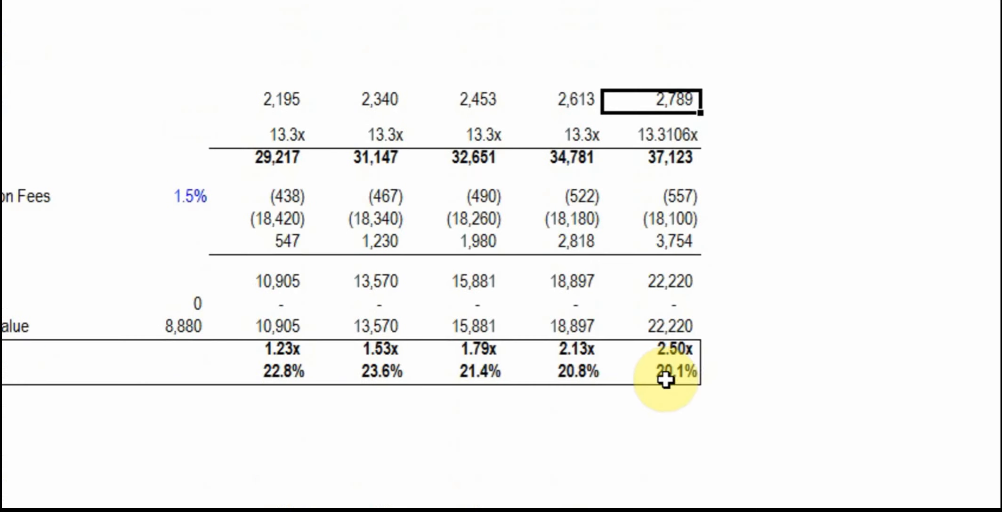
{"action": "left_click", "coordinate": [666, 358]}
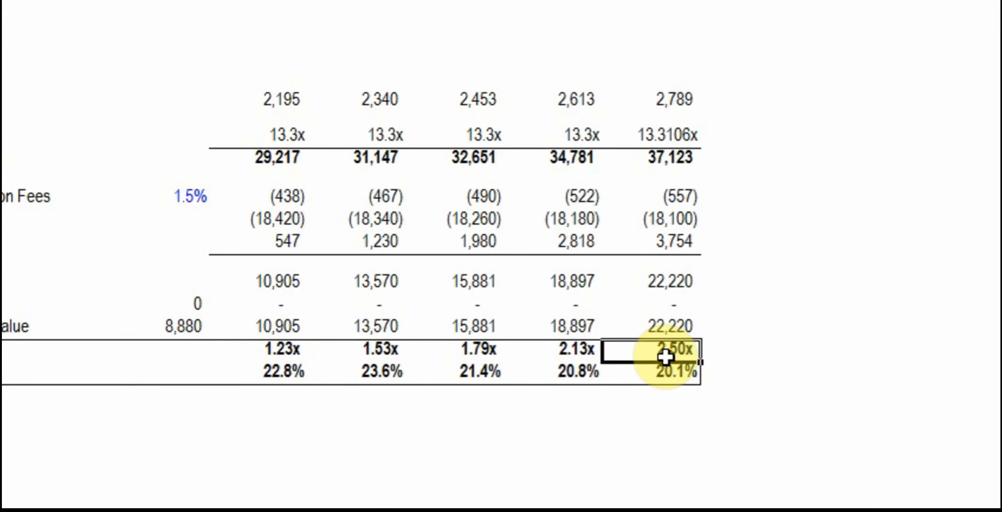
{"action": "left_click", "coordinate": [670, 375]}
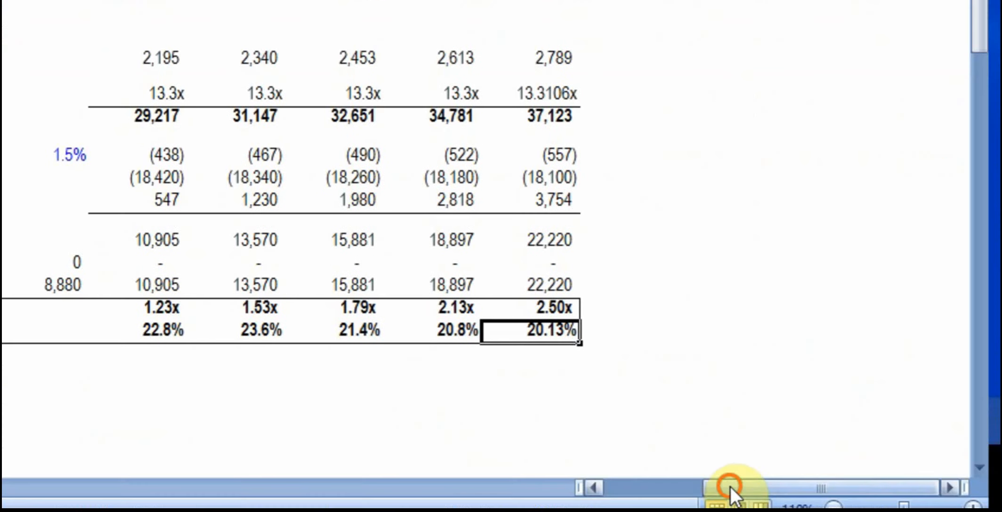
Look for free space around the LBO returns block and inspect the final-year exit multiple
{"action": "left_click_drag", "start_coordinate": [730, 487], "coordinate": [595, 488]}
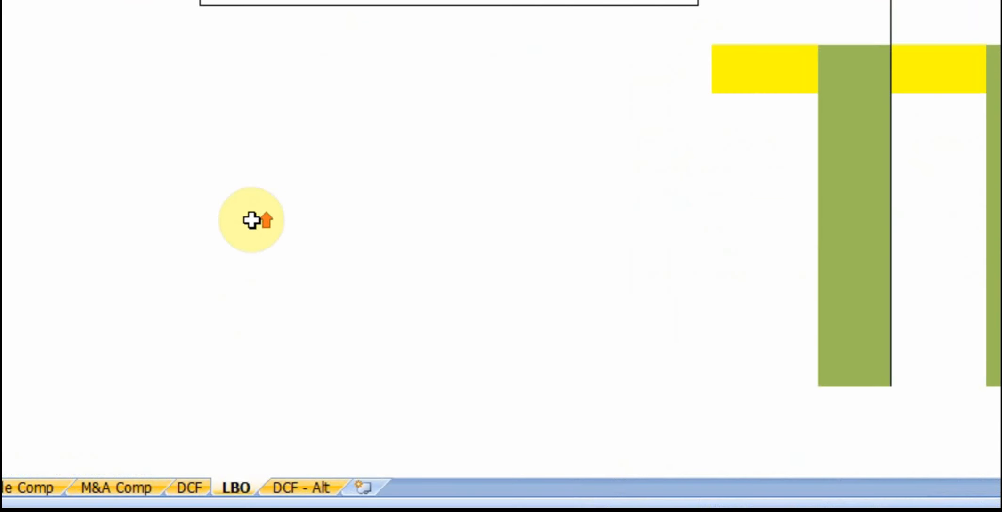
{"action": "scroll", "coordinate": [251, 220], "scroll_direction": "up", "scroll_amount": 3}
{"action": "scroll", "coordinate": [251, 220], "scroll_direction": "down", "scroll_amount": 6}
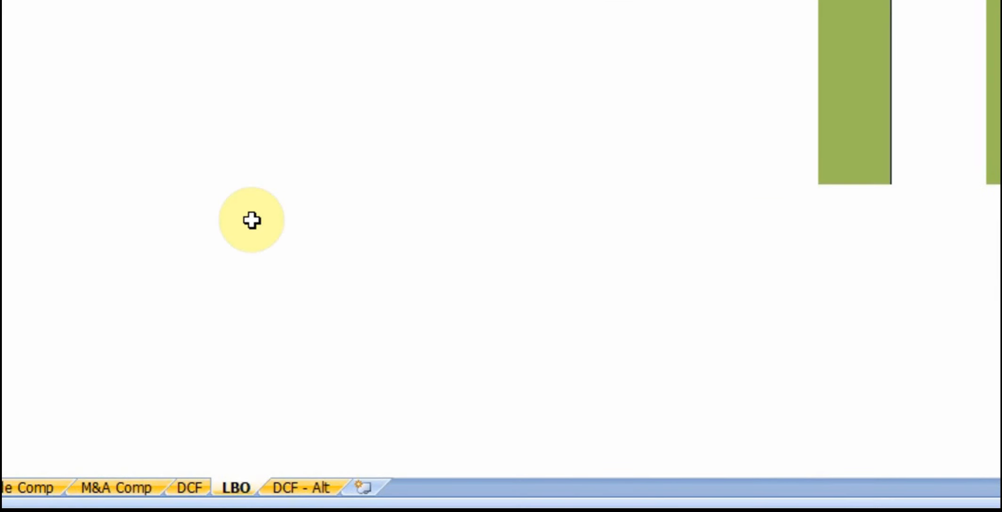
{"action": "left_click_drag", "start_coordinate": [760, 487], "coordinate": [880, 476]}
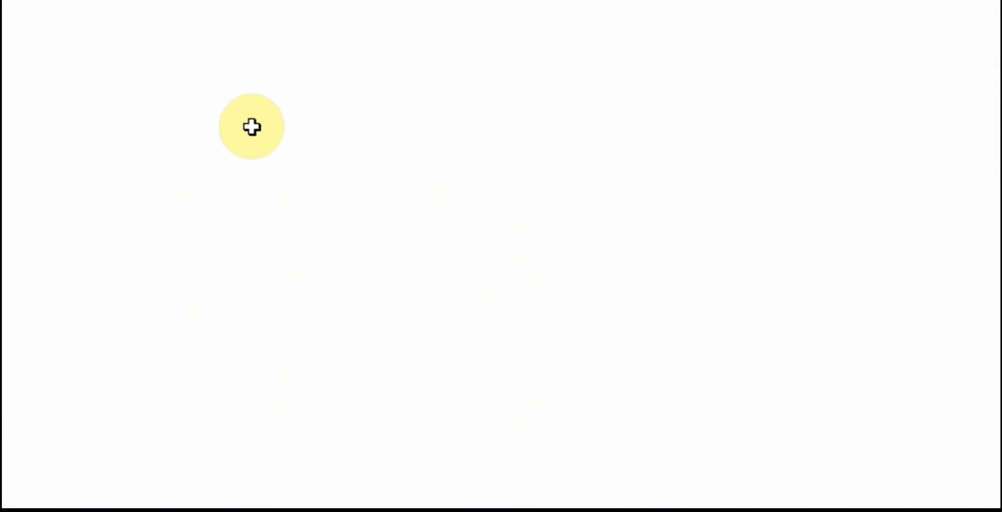
{"action": "left_click", "coordinate": [257, 128]}
{"action": "left_click", "coordinate": [411, 132]}
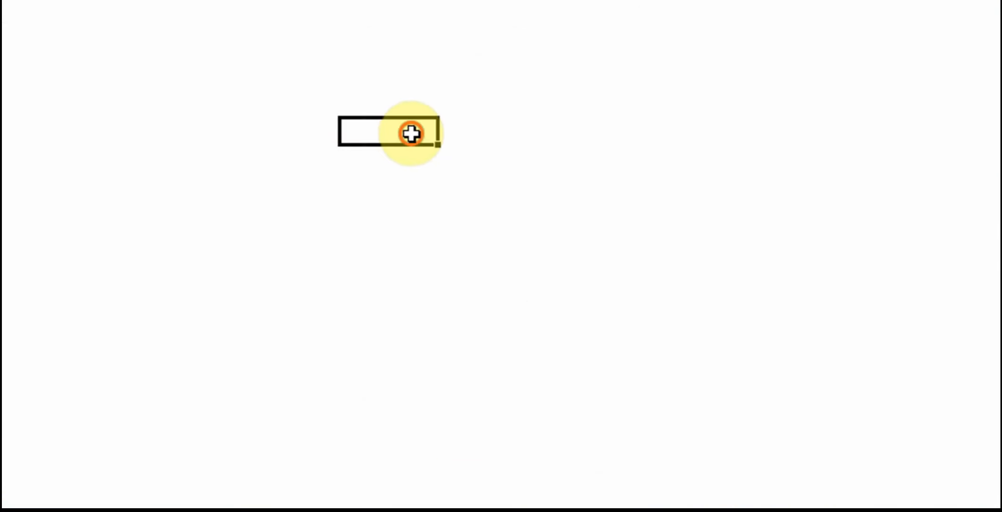
{"action": "left_click", "coordinate": [495, 130]}
{"action": "left_click", "coordinate": [405, 139]}
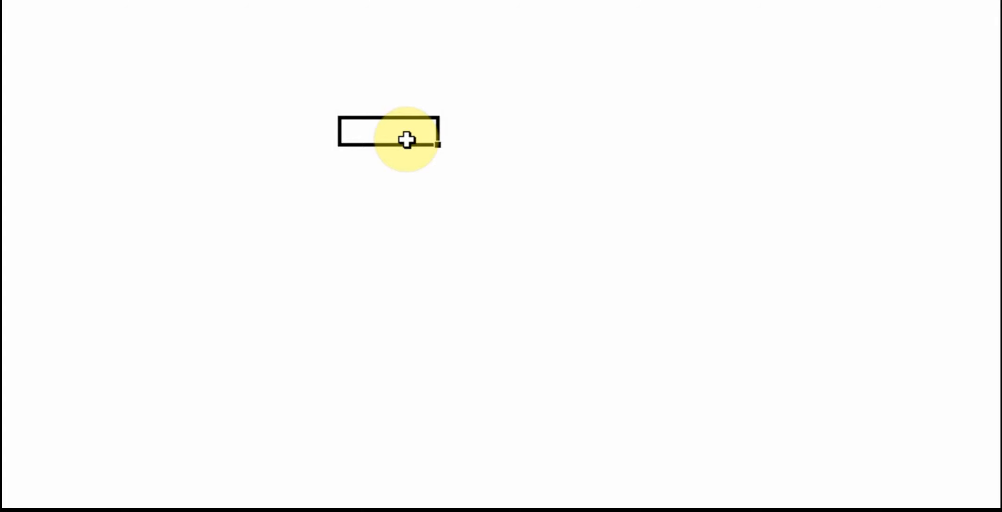
{"action": "scroll", "coordinate": [406, 140], "scroll_direction": "up", "scroll_amount": 3}
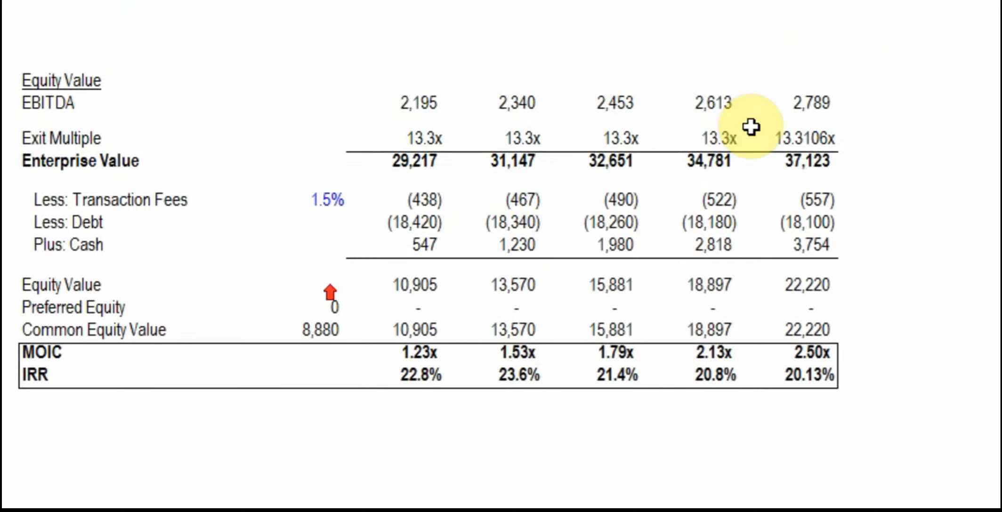
{"action": "left_click", "coordinate": [701, 188]}
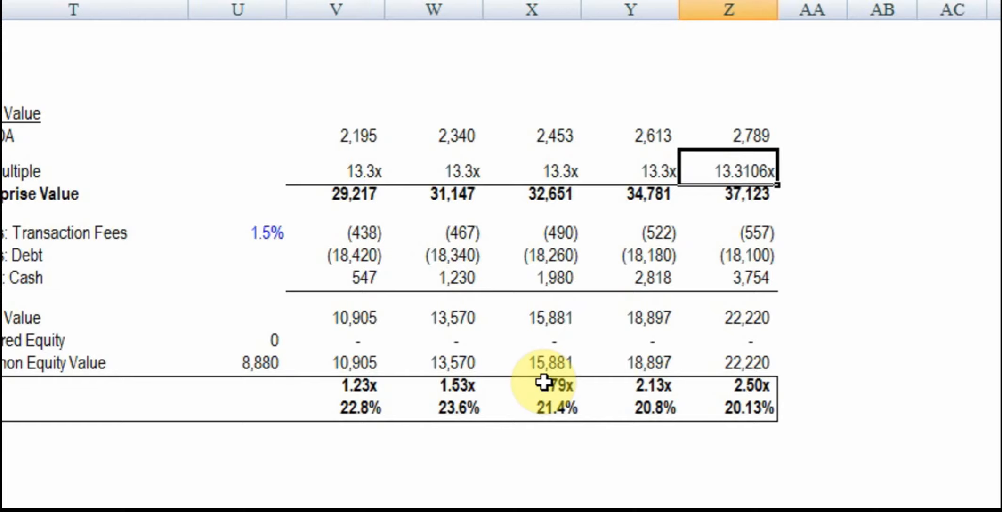
Below the returns block, enter 10 in V59 and the formula =V59+1 in V60
{"action": "left_click", "coordinate": [382, 350]}
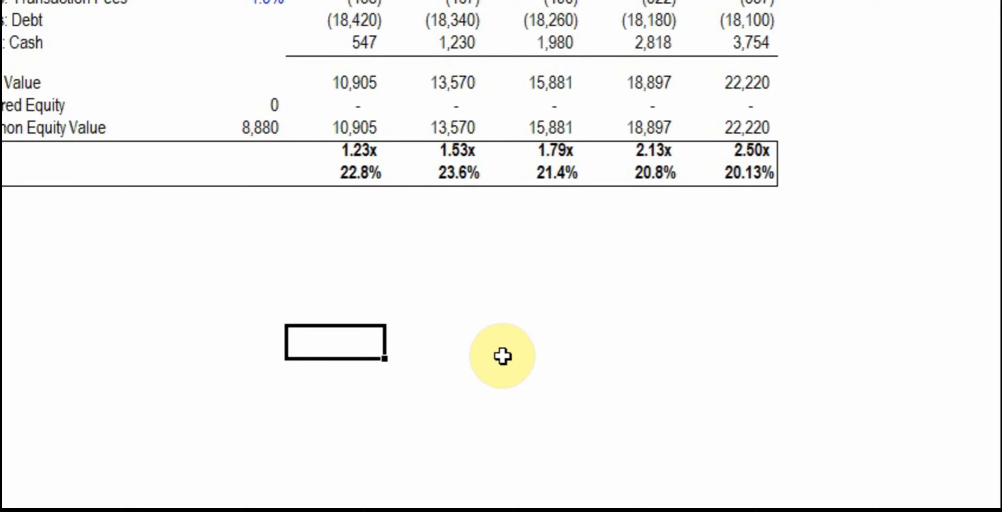
{"action": "type", "text": "10"}
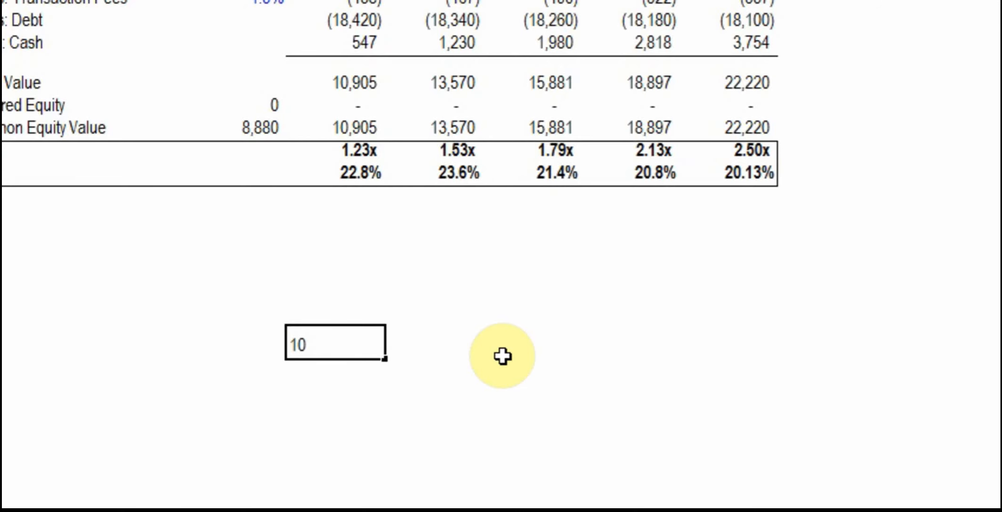
{"action": "key", "text": "Return"}
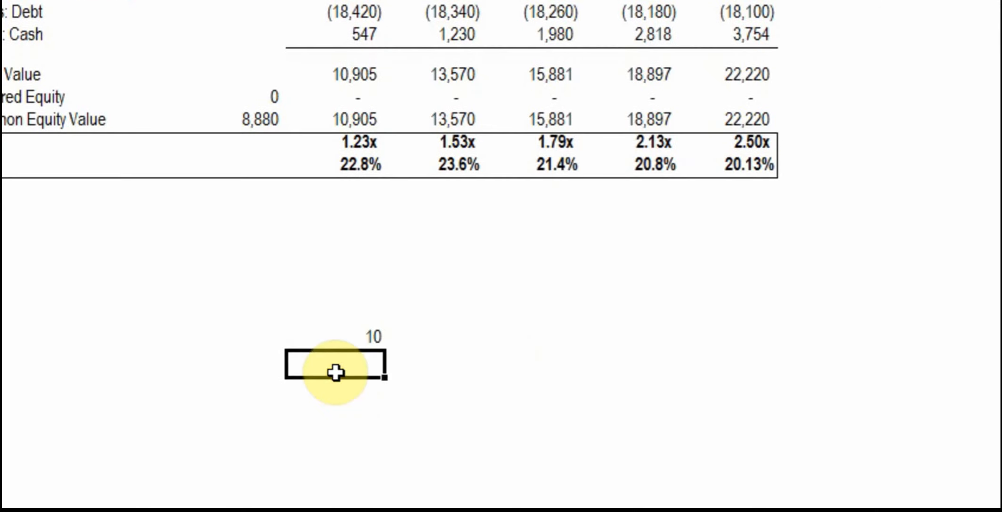
{"action": "left_click", "coordinate": [337, 336]}
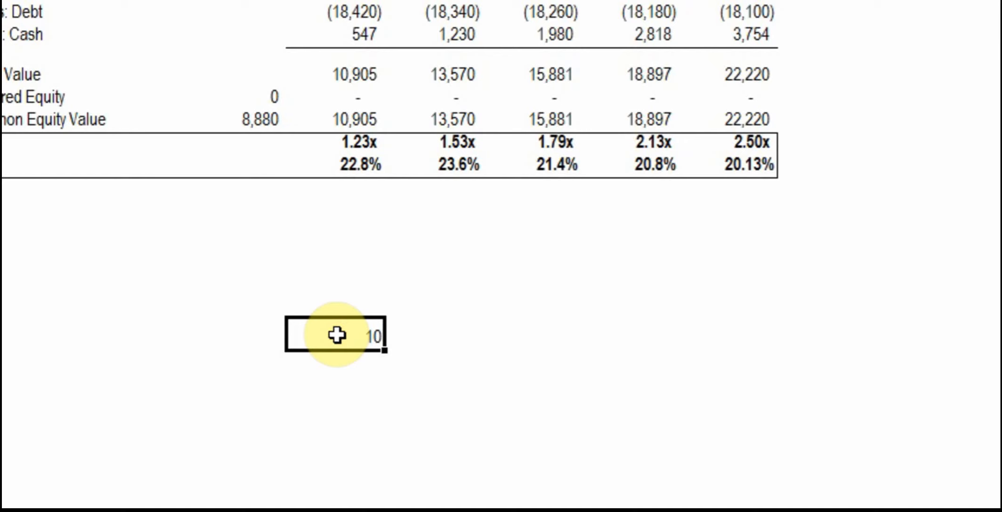
{"action": "left_click", "coordinate": [336, 370]}
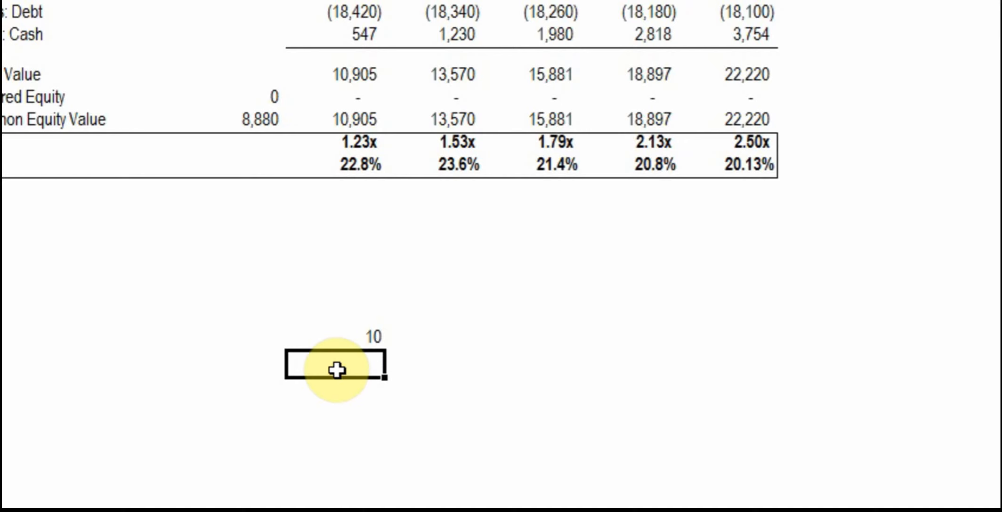
{"action": "type", "text": "="}
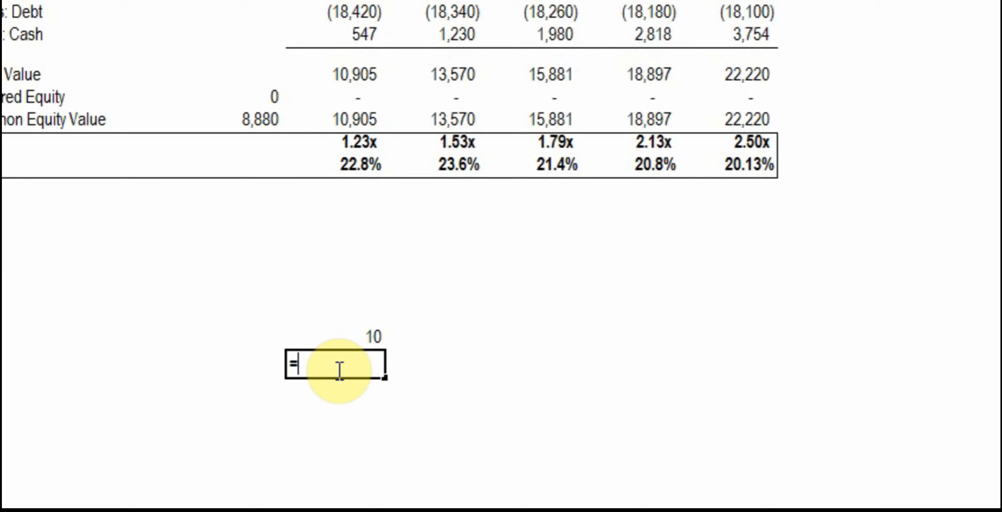
{"action": "key", "text": "Up"}
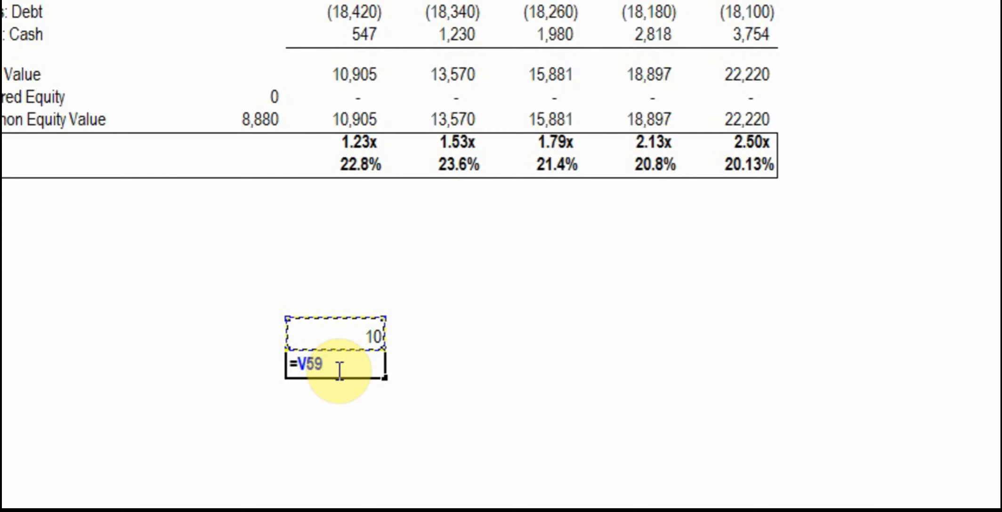
{"action": "type", "text": "+1"}
{"action": "key", "text": "ctrl+Return"}
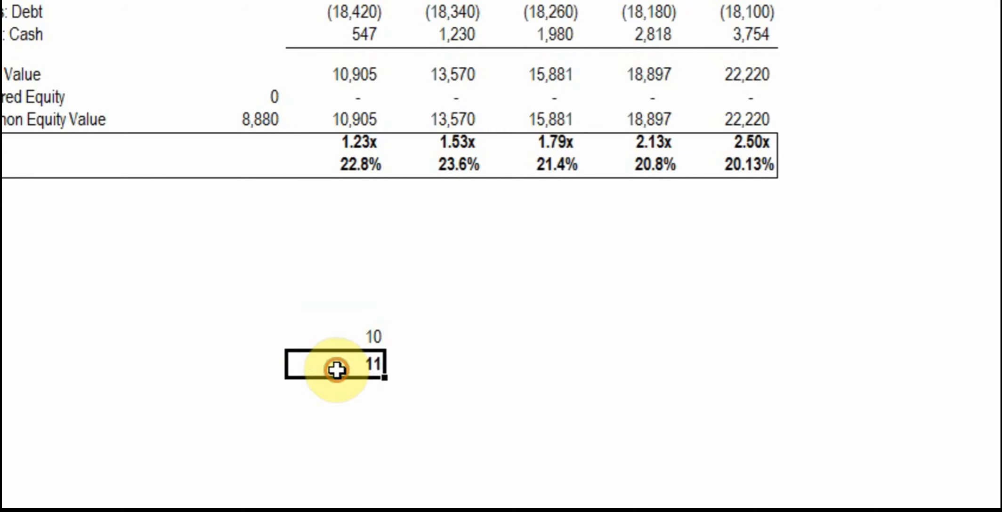
Copy the V60 formula into the ten cells below it, V61 to V70
{"action": "right_click", "coordinate": [336, 370]}
{"action": "left_click", "coordinate": [421, 128]}
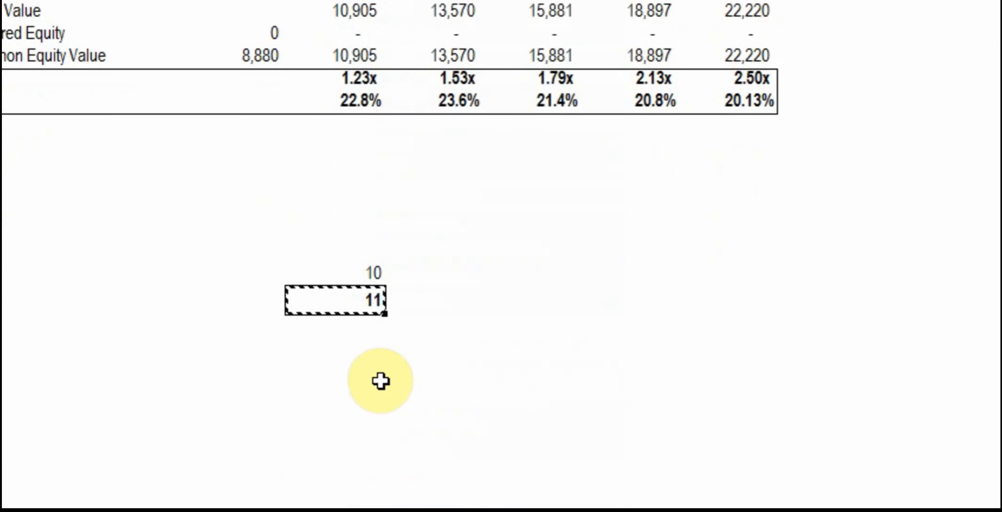
{"action": "left_click_drag", "start_coordinate": [373, 329], "coordinate": [367, 511]}
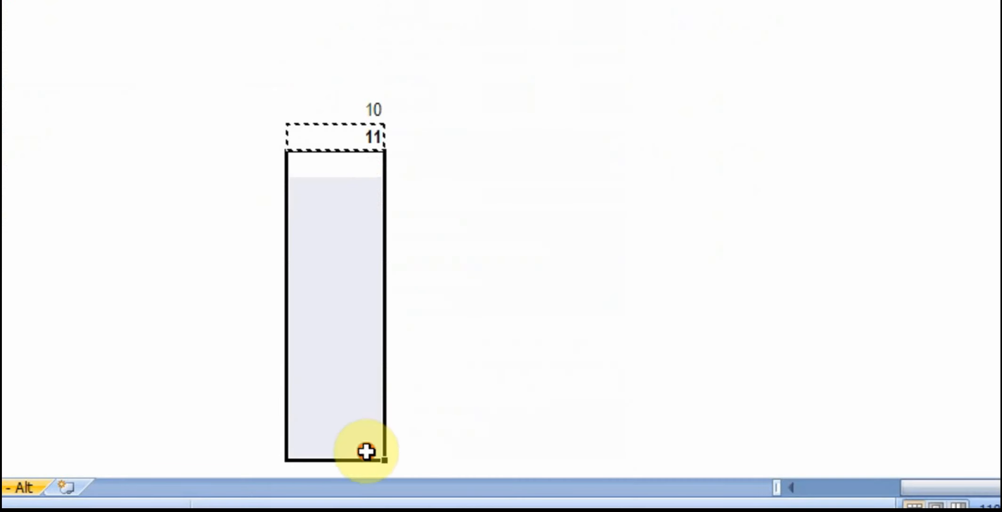
{"action": "right_click", "coordinate": [364, 241]}
{"action": "left_click", "coordinate": [448, 125]}
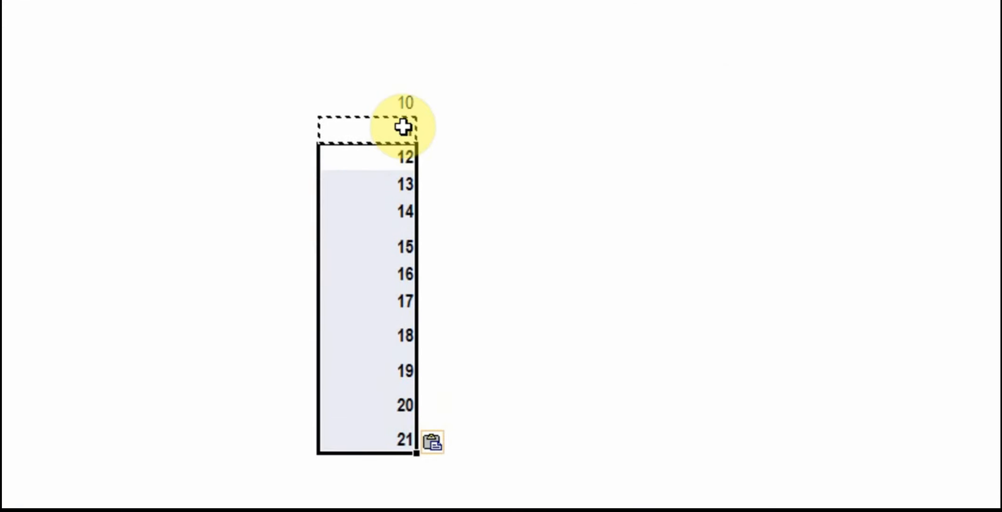
Change the increment in V60 to half a turn with the formula =V59+.5
{"action": "left_click", "coordinate": [393, 105]}
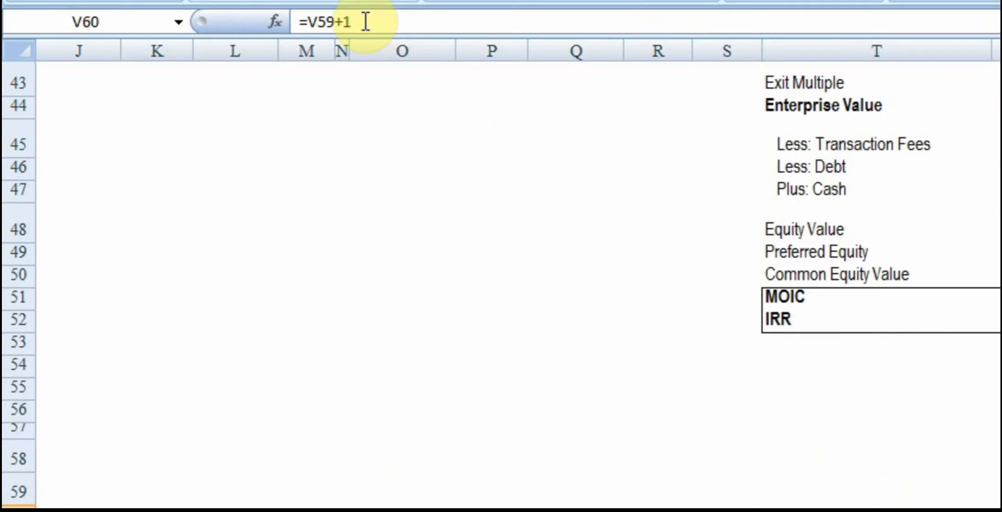
{"action": "left_click", "coordinate": [365, 21]}
{"action": "key", "text": "BackSpace"}
{"action": "type", "text": ".5"}
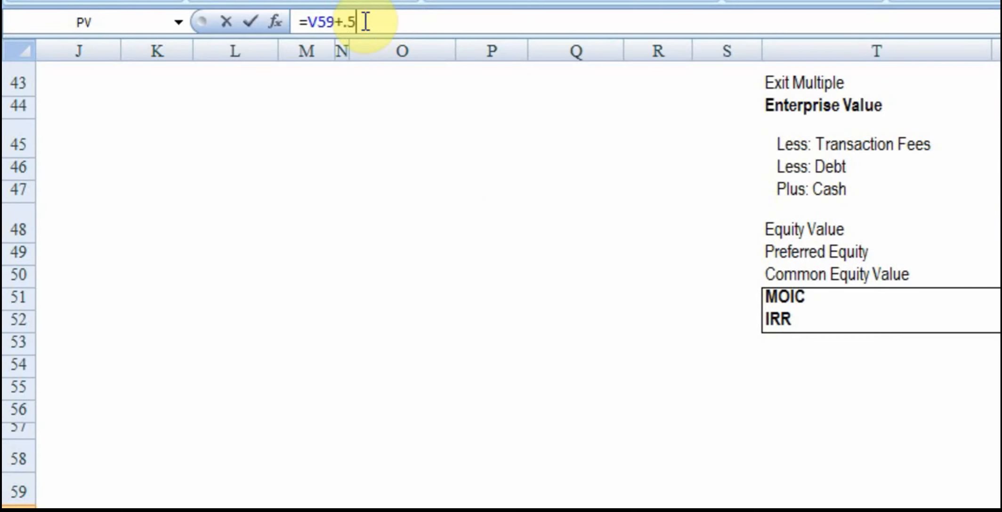
{"action": "key", "text": "Return"}
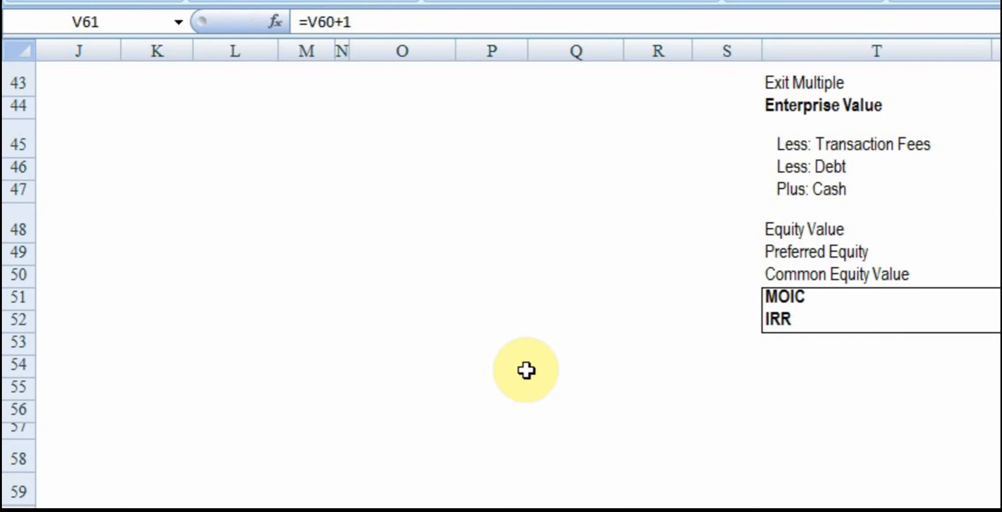
Overwrite the fifth multiple in the column, V63, with 13.31
{"action": "left_click", "coordinate": [750, 373]}
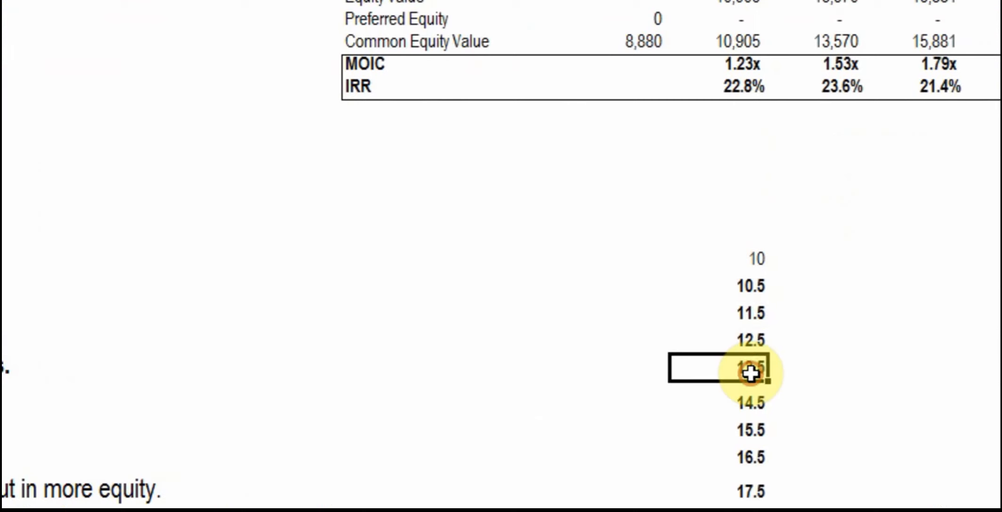
{"action": "type", "text": "13.3"}
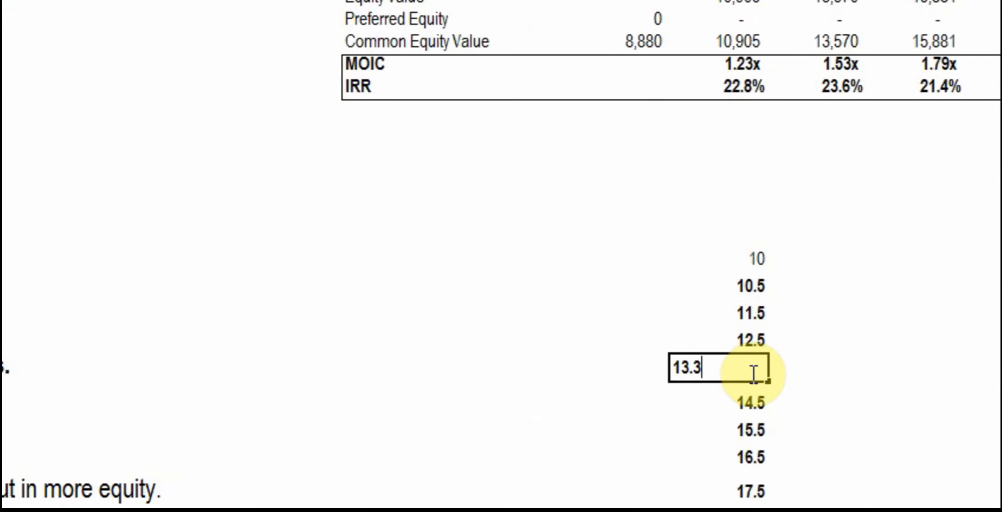
{"action": "type", "text": "1"}
{"action": "key", "text": "Return"}
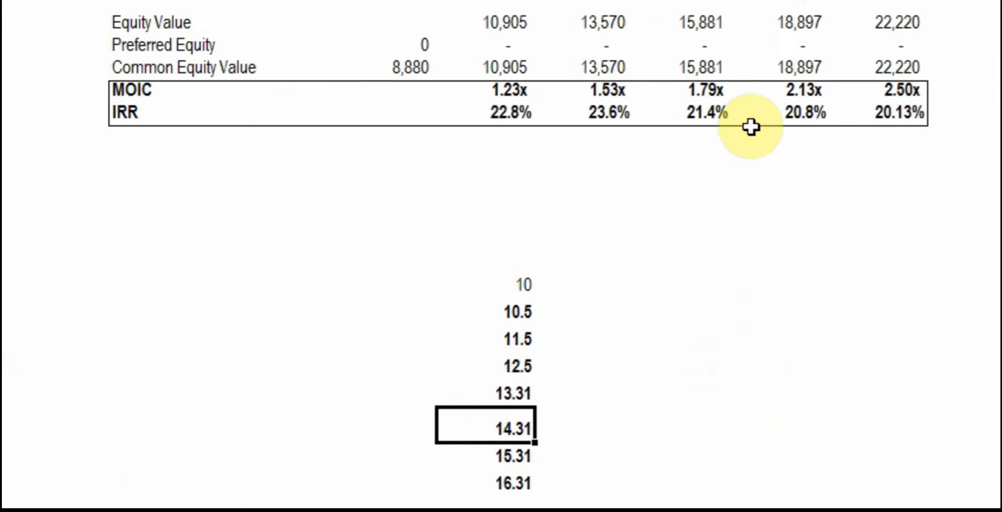
Format the whole column of exit multiples, starting at V59, to show one decimal place
{"action": "left_click", "coordinate": [737, 84]}
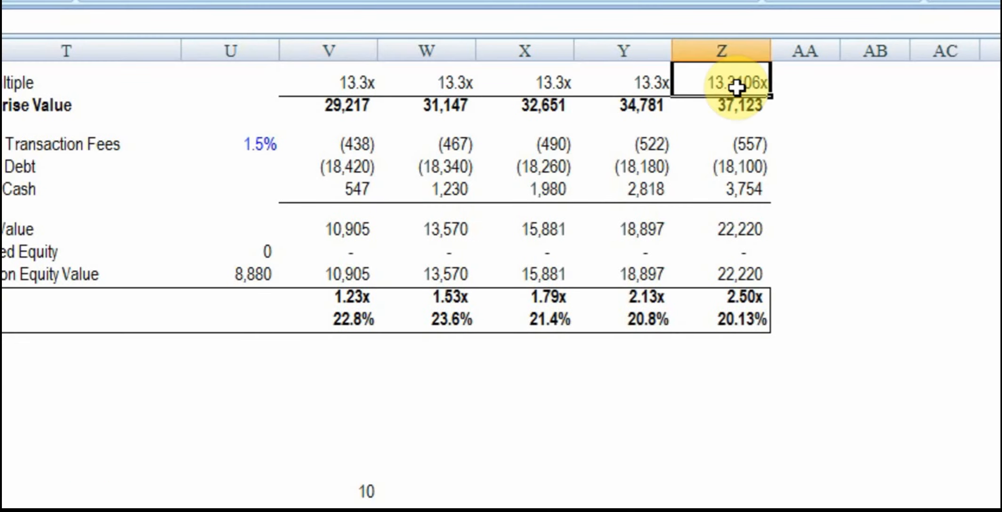
{"action": "left_click_drag", "start_coordinate": [351, 368], "coordinate": [352, 382]}
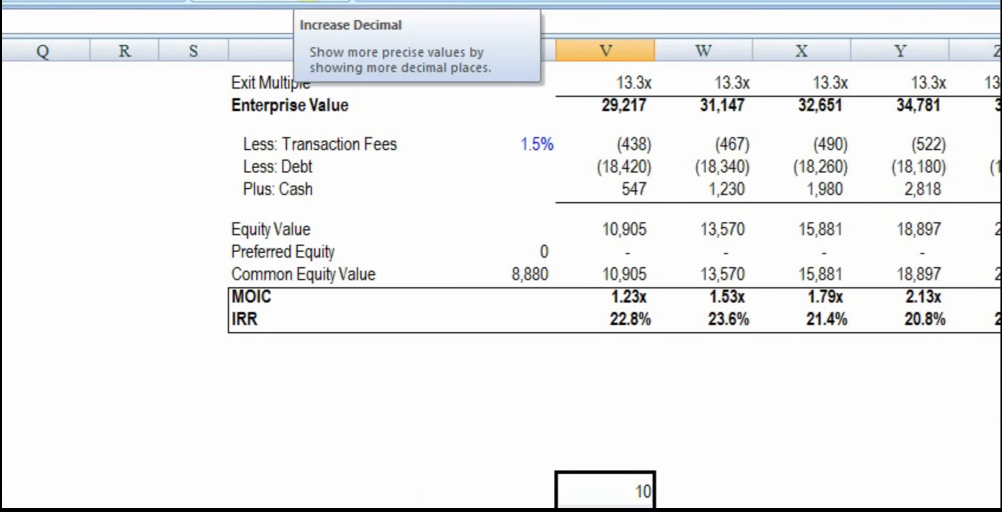
{"action": "left_click", "coordinate": [308, 1]}
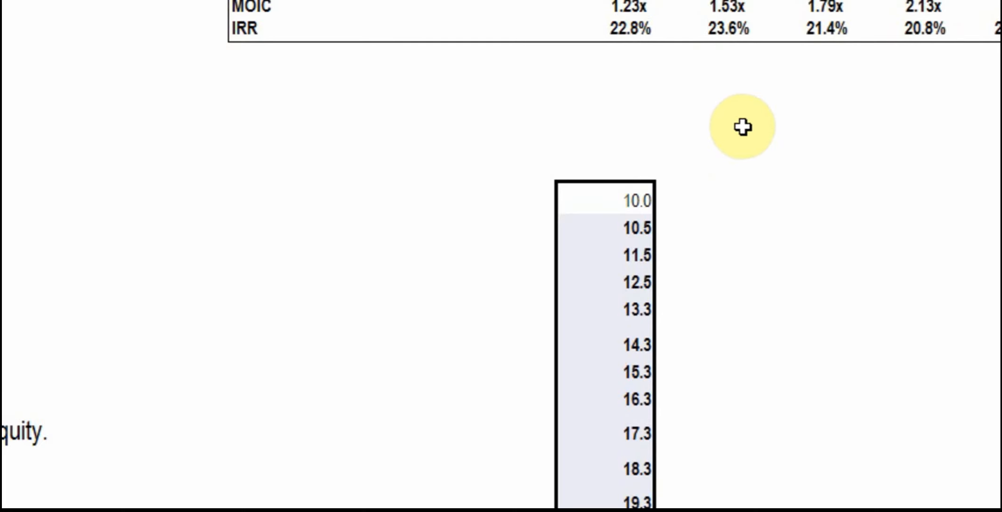
Link the cell W58, one row above and one column beside the first multiple, to the final-year IRR with =Z52
{"action": "left_click", "coordinate": [748, 131]}
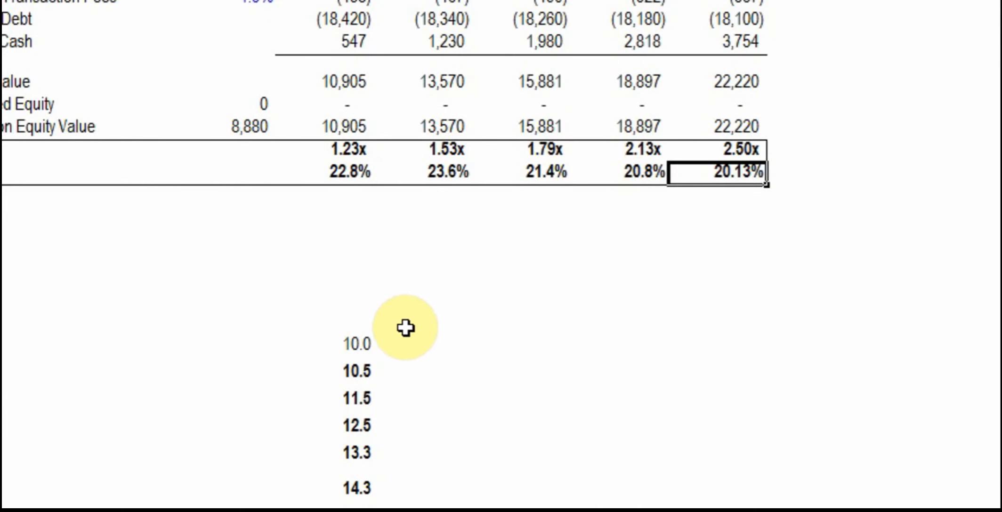
{"action": "left_click", "coordinate": [412, 314]}
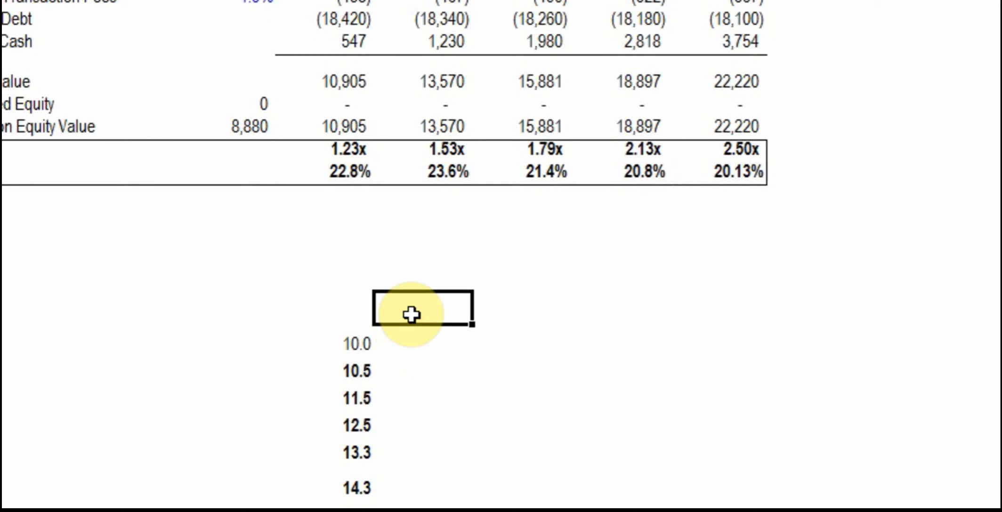
{"action": "type", "text": "="}
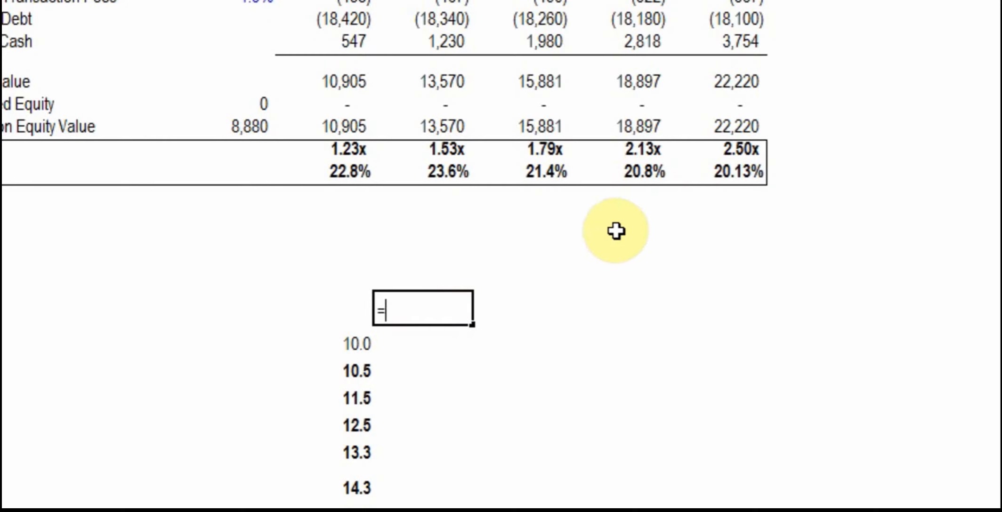
{"action": "left_click", "coordinate": [724, 175]}
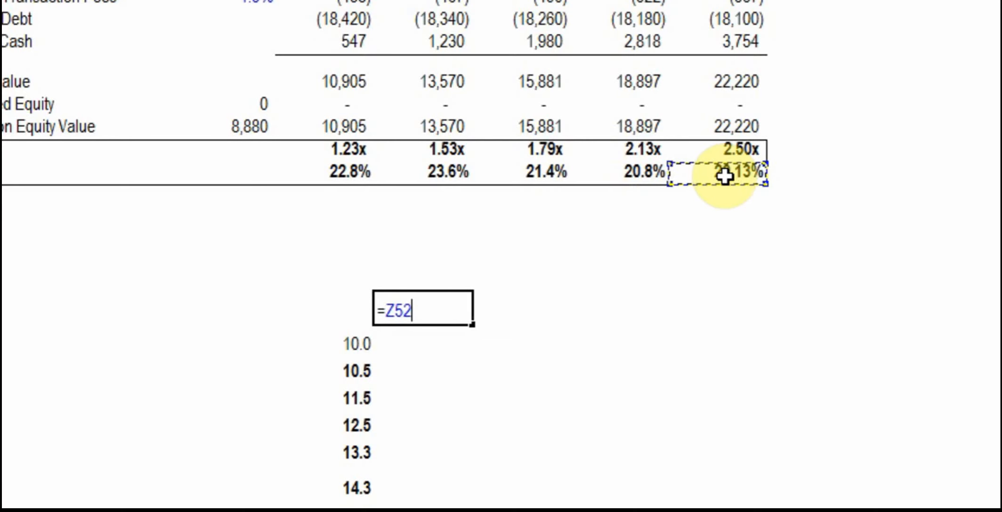
{"action": "key", "text": "Return"}
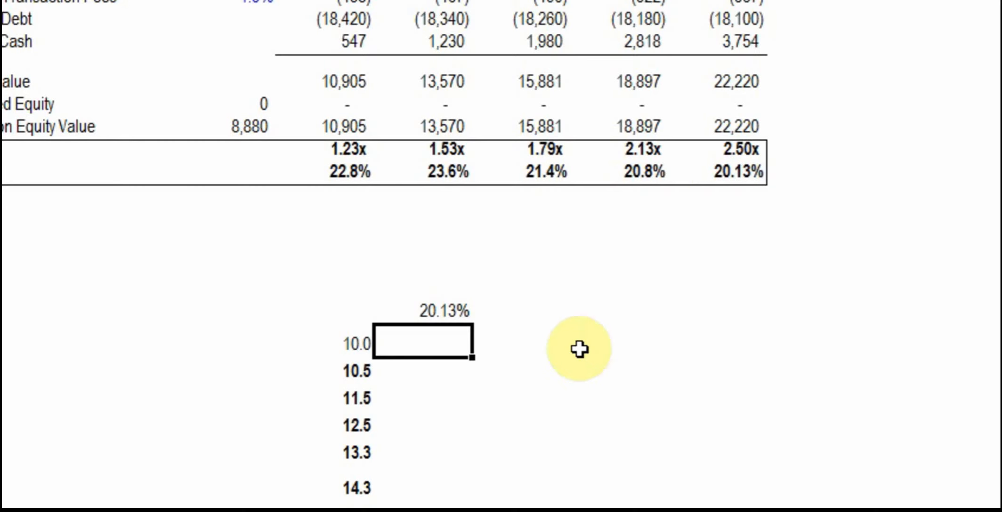
{"action": "scroll", "coordinate": [579, 349], "scroll_direction": "down", "scroll_amount": 1}
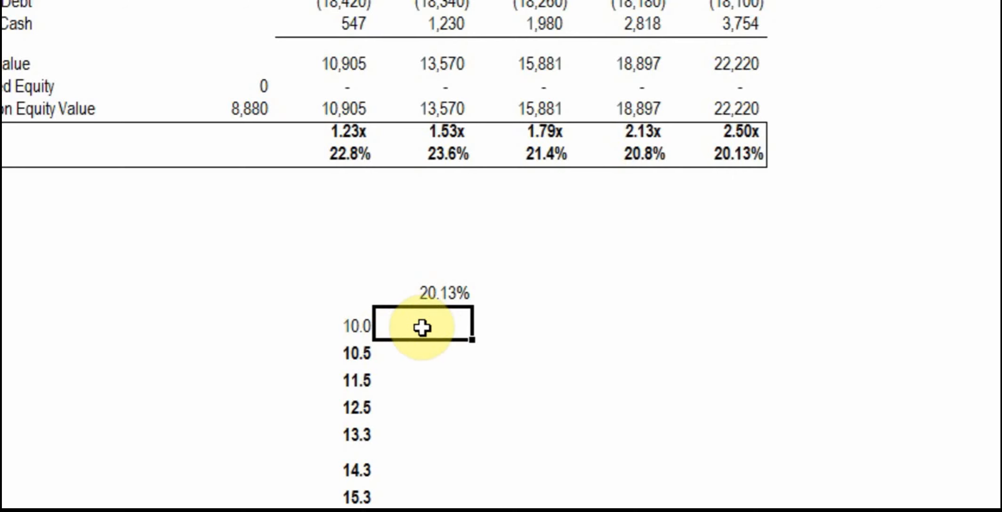
{"action": "left_click_drag", "start_coordinate": [423, 328], "coordinate": [431, 127]}
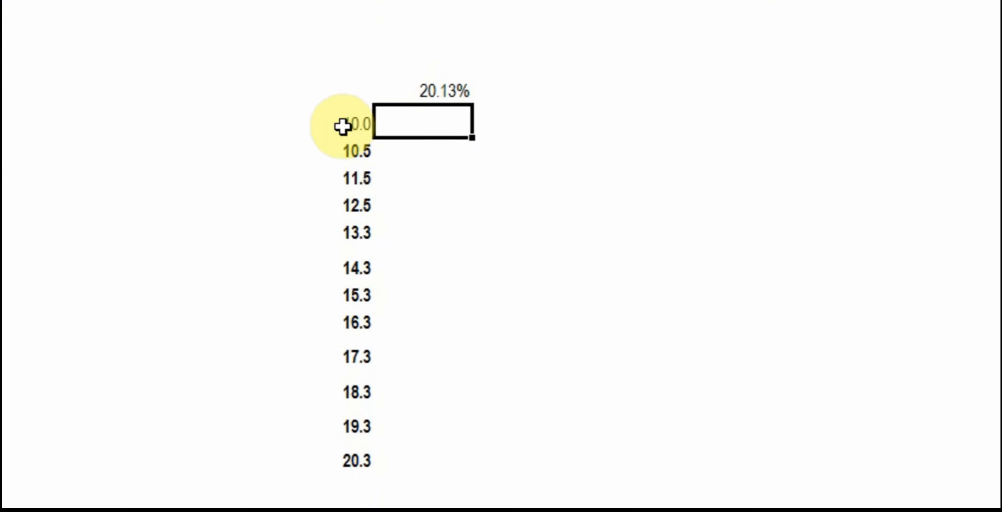
{"action": "left_click_drag", "start_coordinate": [349, 118], "coordinate": [337, 133]}
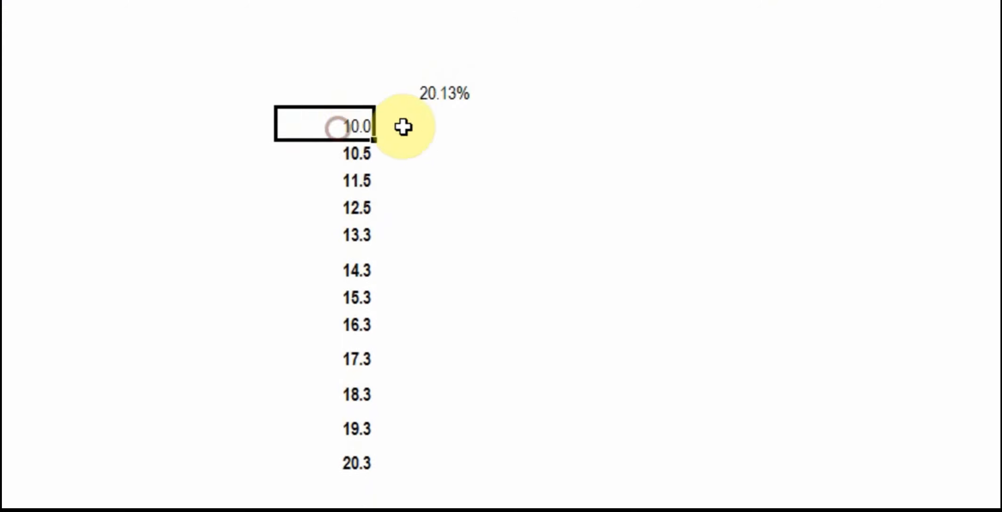
{"action": "left_click", "coordinate": [403, 127]}
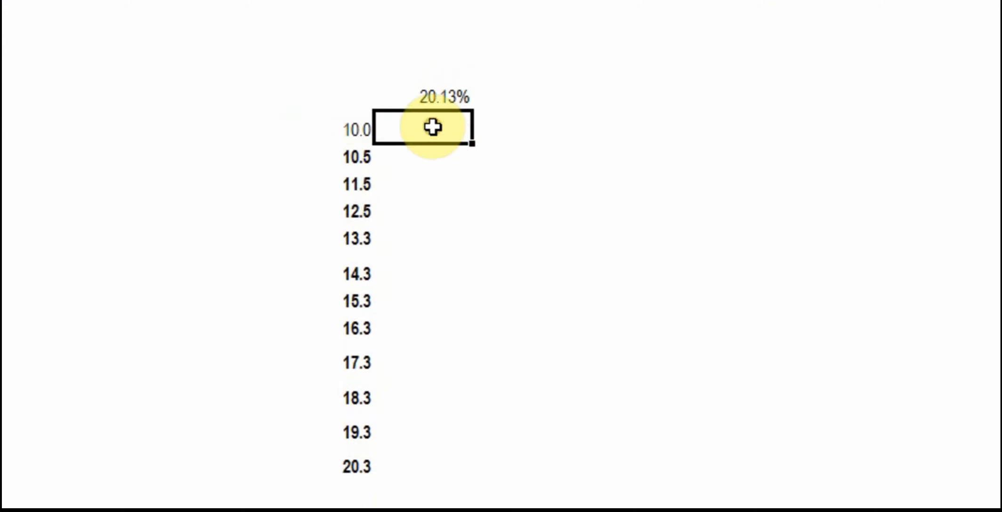
{"action": "left_click", "coordinate": [731, 84]}
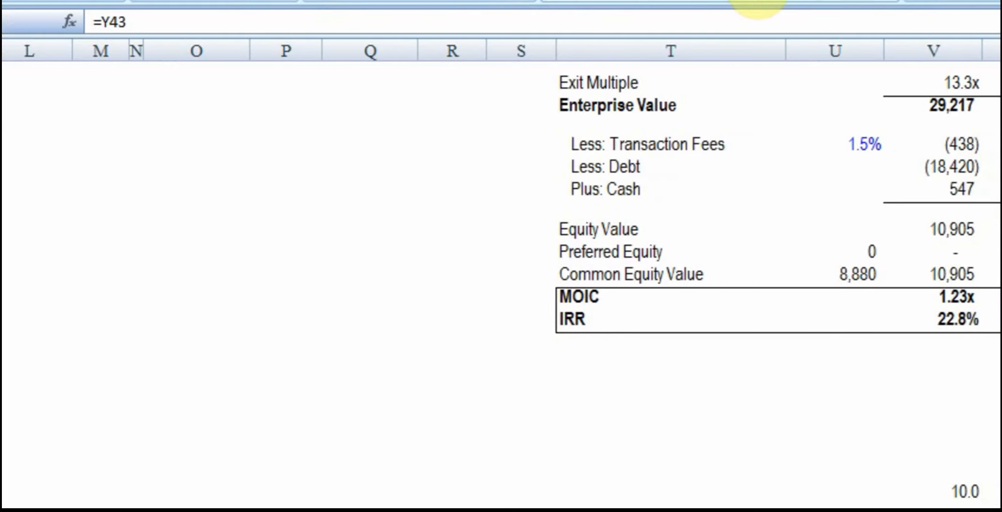
{"action": "left_click", "coordinate": [757, 3]}
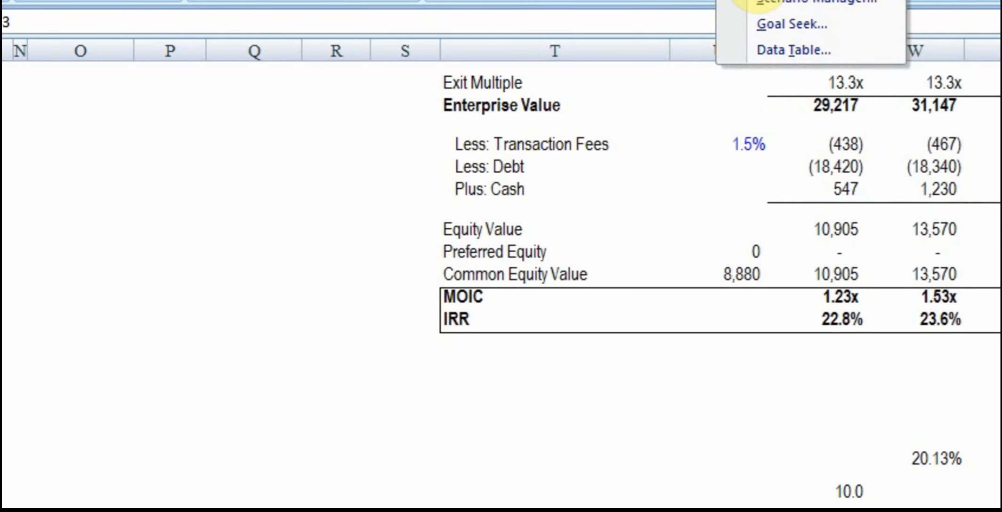
{"action": "left_click", "coordinate": [752, 50]}
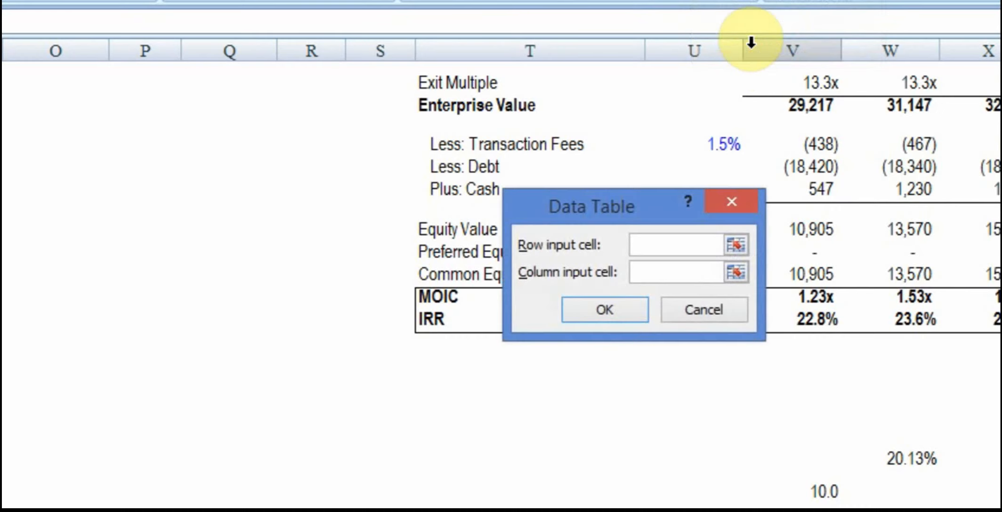
{"action": "left_click", "coordinate": [690, 314]}
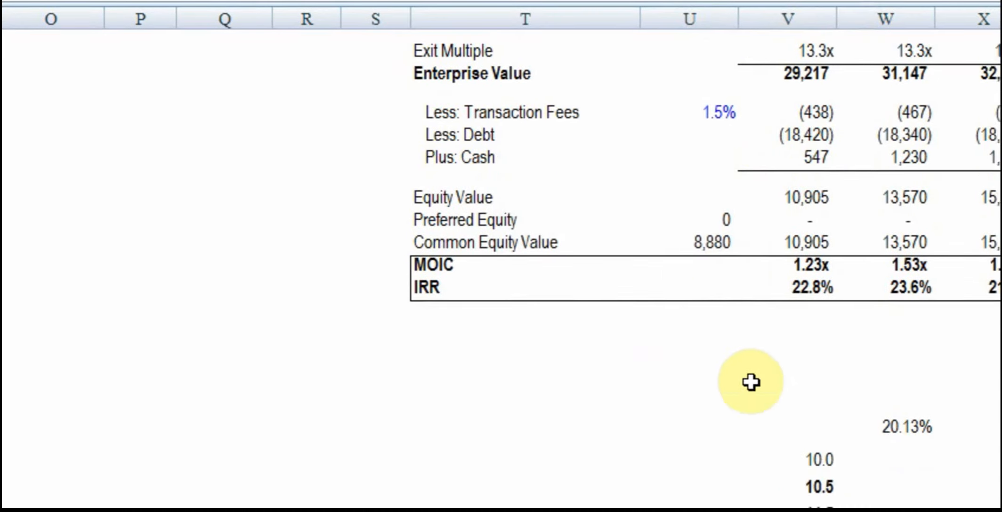
Create a one-variable data table over the exit multiples and linked IRR in columns V and W, starting at V58, with column input cell =Z43
{"action": "left_click", "coordinate": [829, 455]}
{"action": "left_click_drag", "start_coordinate": [751, 383], "coordinate": [737, 453]}
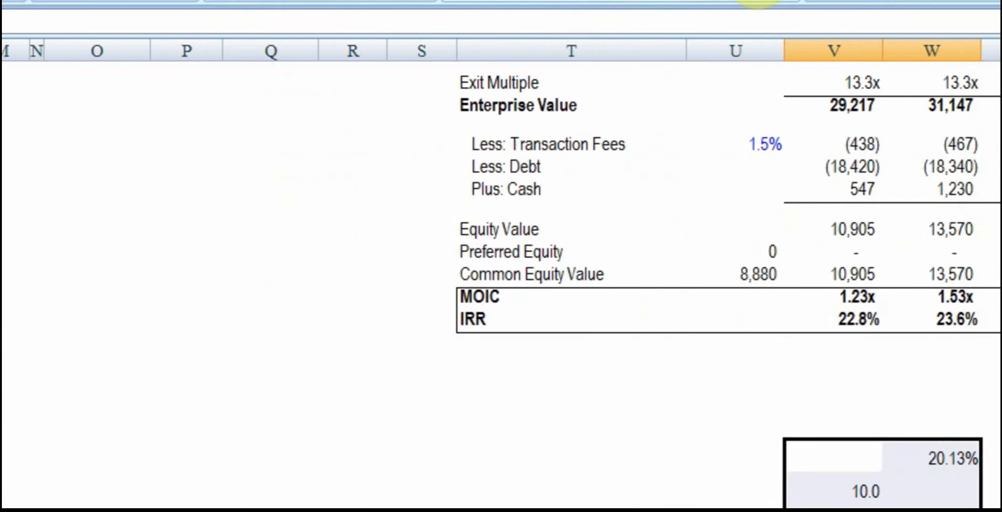
{"action": "left_click", "coordinate": [582, 1]}
{"action": "left_click", "coordinate": [758, 49]}
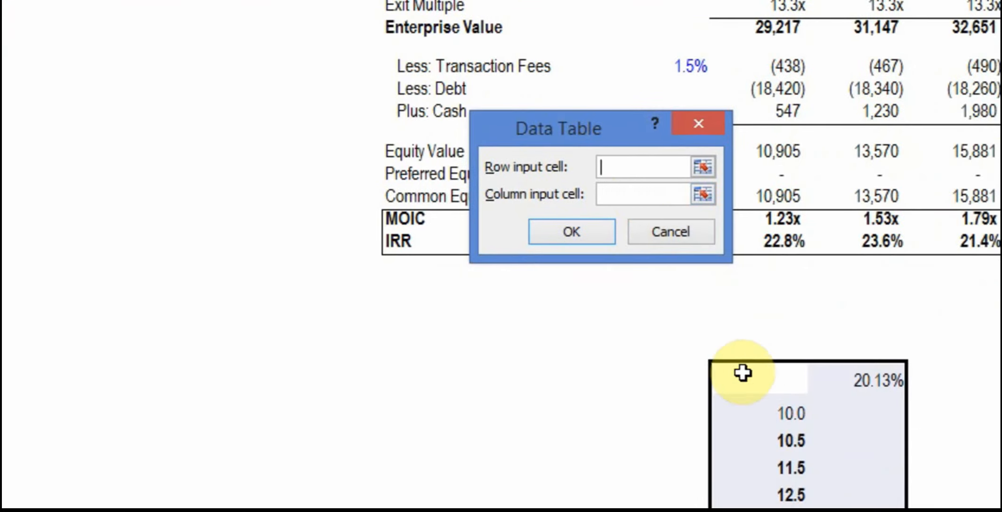
{"action": "left_click", "coordinate": [643, 193]}
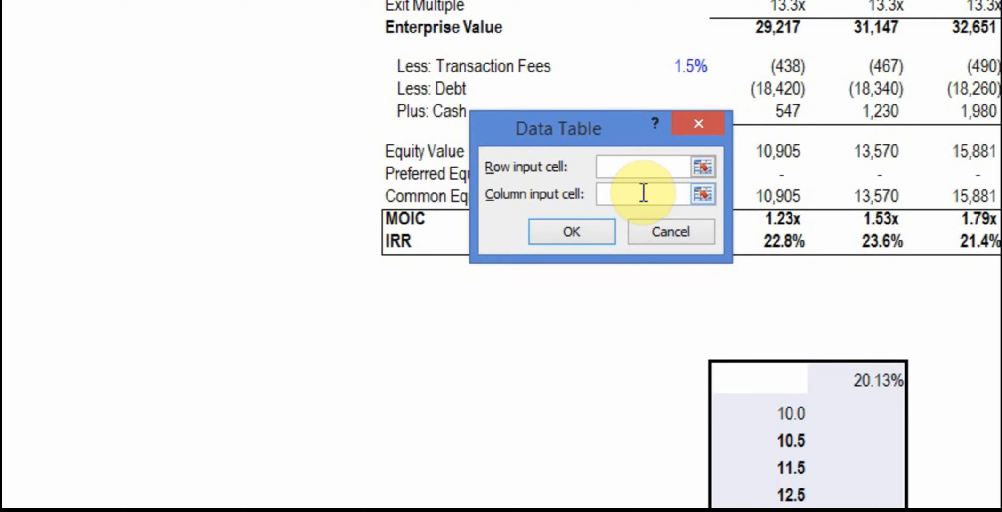
{"action": "type", "text": "=Z43"}
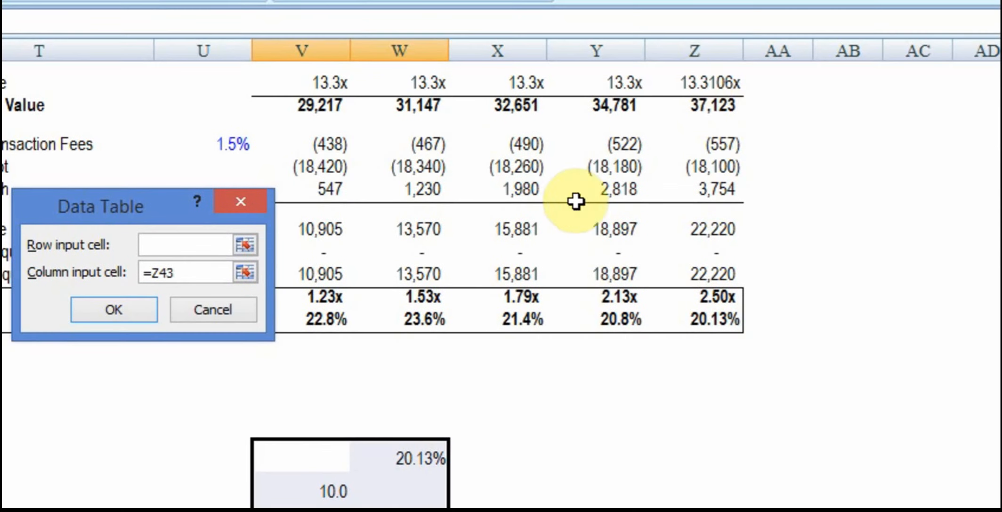
{"action": "left_click", "coordinate": [114, 310]}
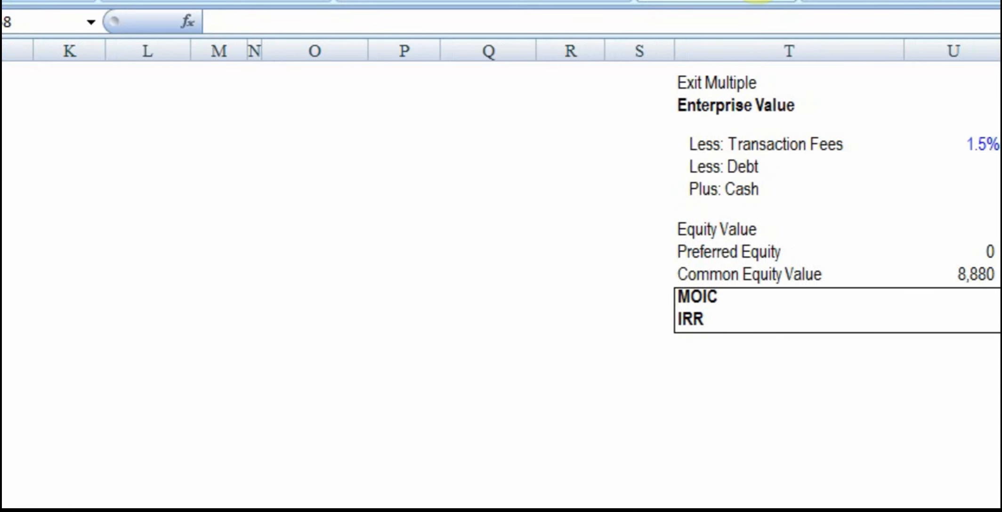
Format the exit multiples in column V, from V59 down, as plain numbers with two decimal places
{"action": "left_click_drag", "start_coordinate": [751, 381], "coordinate": [750, 382]}
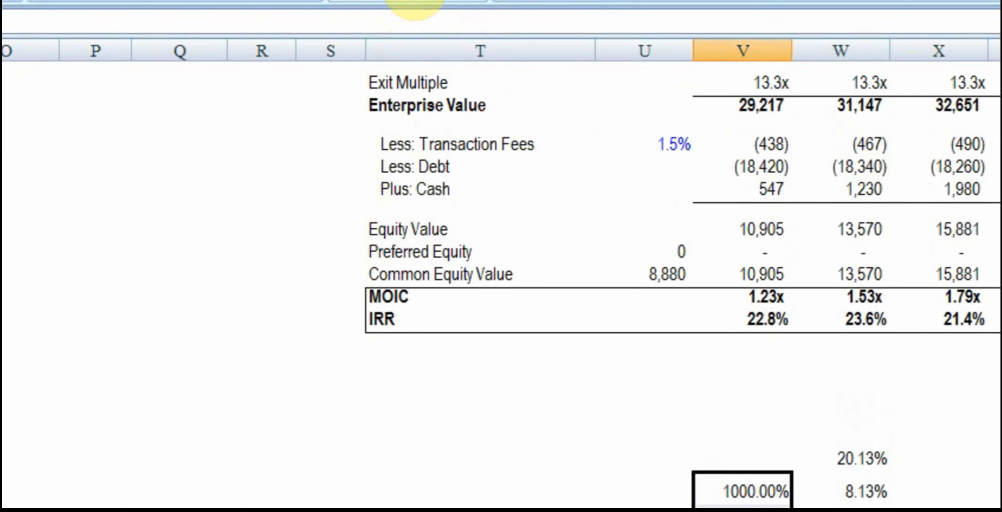
{"action": "left_click", "coordinate": [416, 1]}
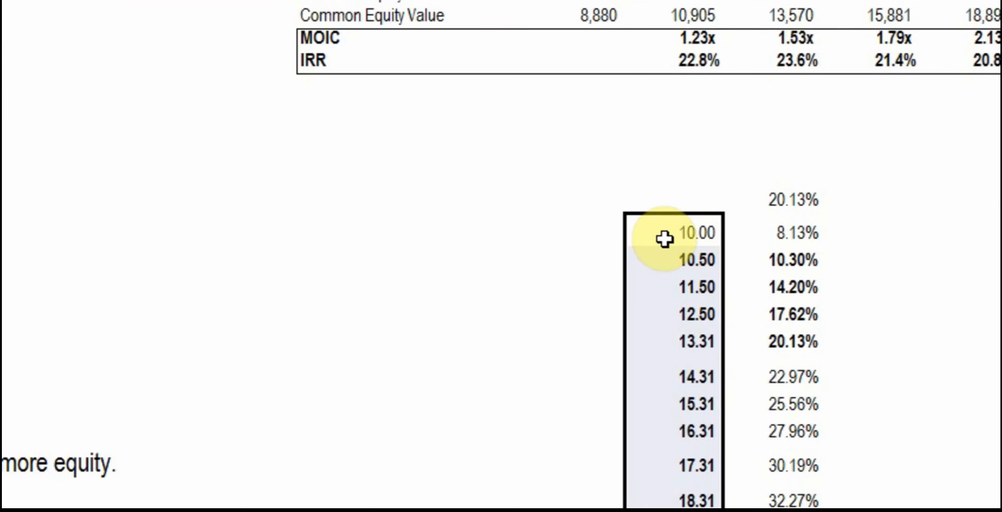
{"action": "left_click", "coordinate": [664, 239]}
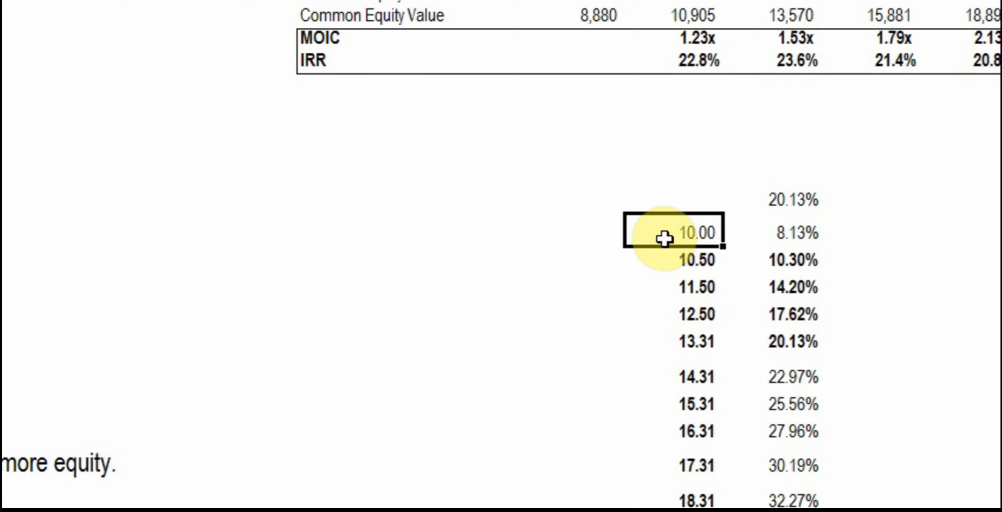
{"action": "left_click", "coordinate": [787, 234]}
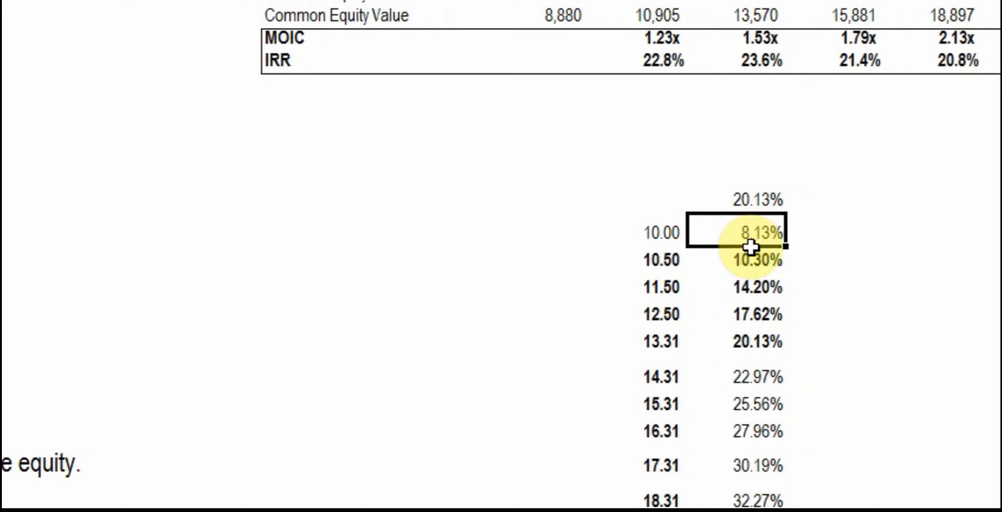